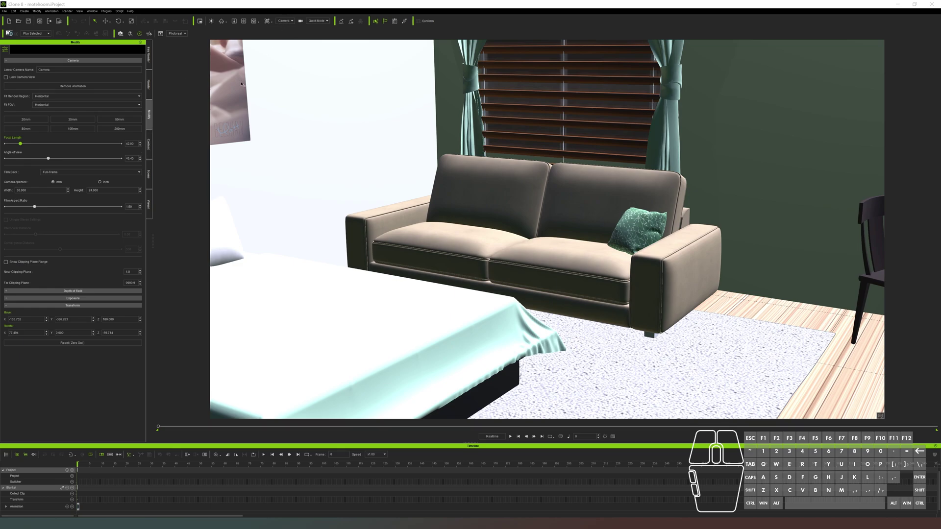
{"action": "left_click", "coordinate": [149, 179]}
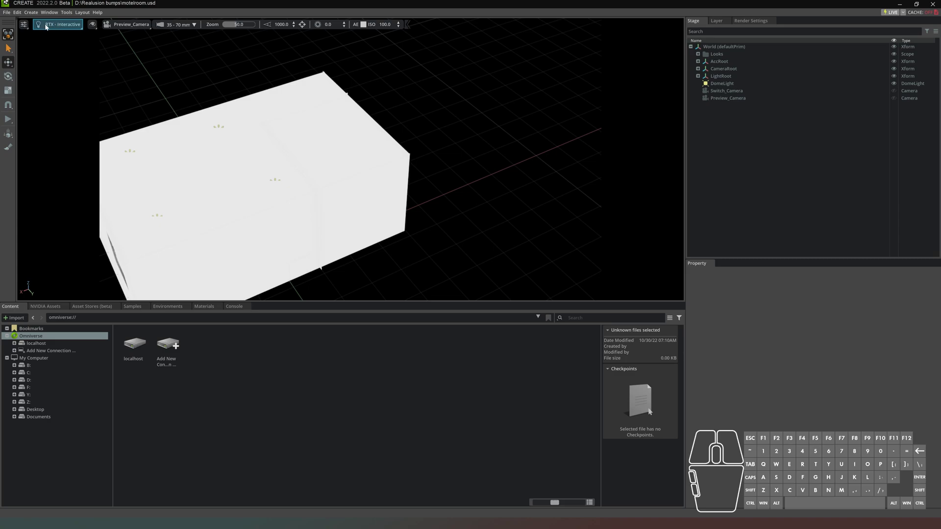
{"action": "left_click", "coordinate": [60, 25]}
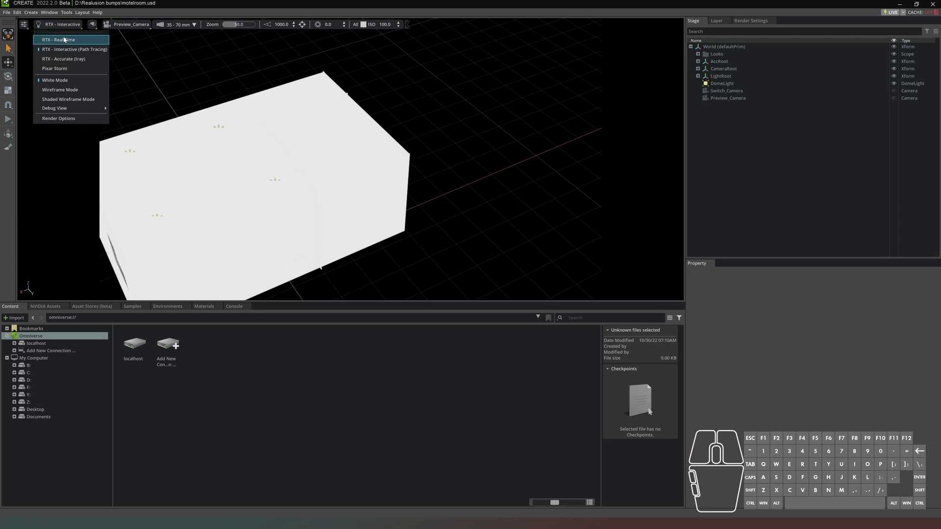
{"action": "left_click", "coordinate": [77, 25]}
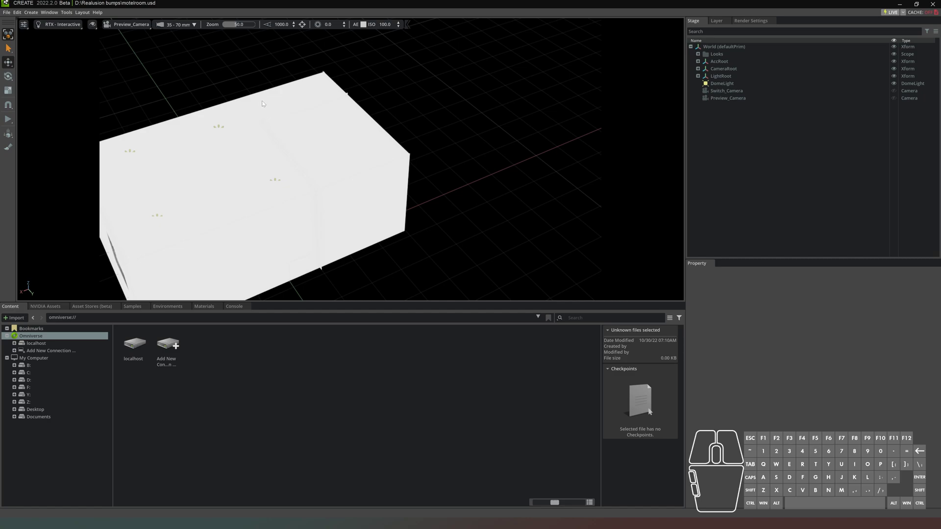
Switch the viewport to look through the scene camera named Camera
{"action": "left_click", "coordinate": [124, 25]}
{"action": "mouse_move", "coordinate": [133, 39]}
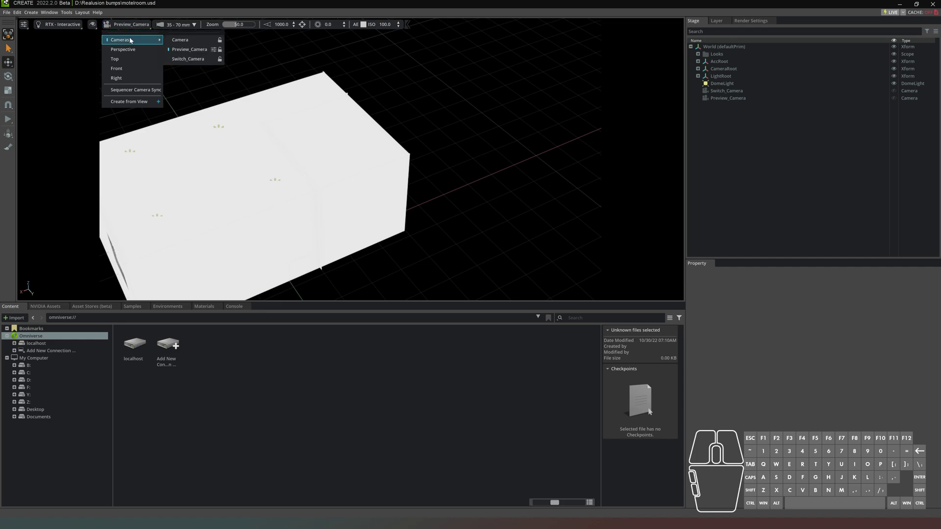
{"action": "left_click", "coordinate": [190, 39]}
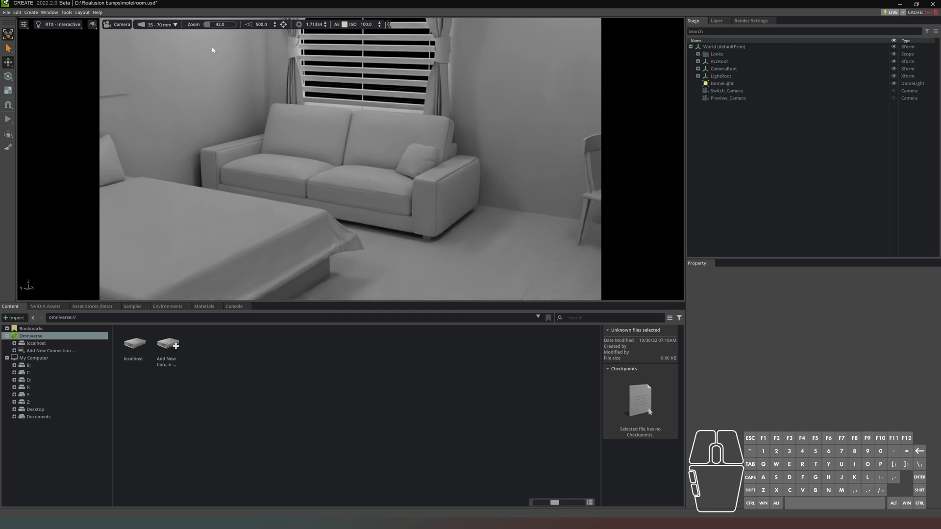
Open the Movie Capture window and dock it between the viewport and the stage panel
{"action": "left_click", "coordinate": [52, 14]}
{"action": "mouse_move", "coordinate": [74, 42]}
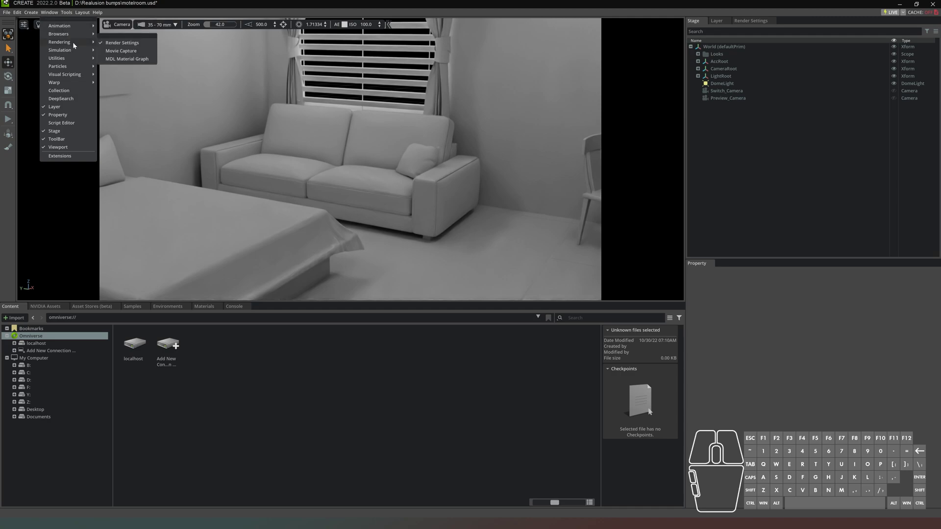
{"action": "left_click", "coordinate": [126, 55]}
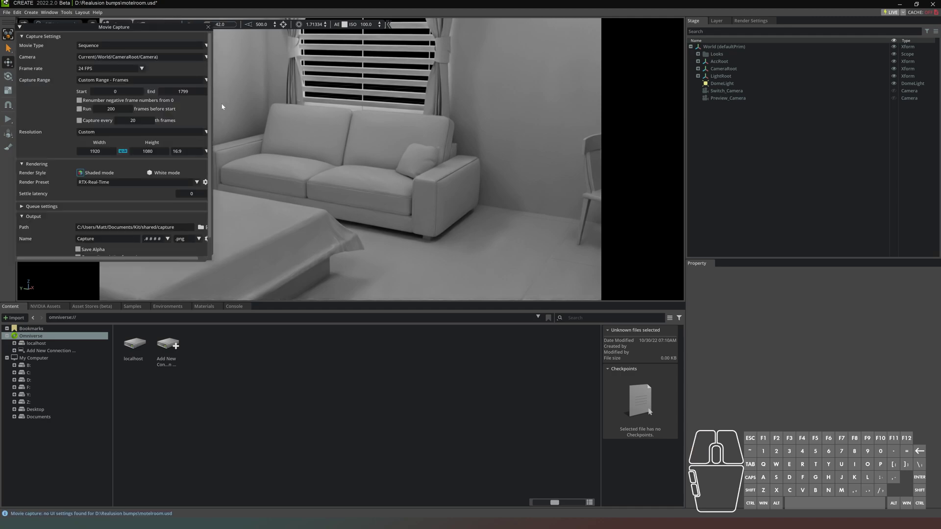
{"action": "left_click_drag", "start_coordinate": [78, 23], "coordinate": [371, 160]}
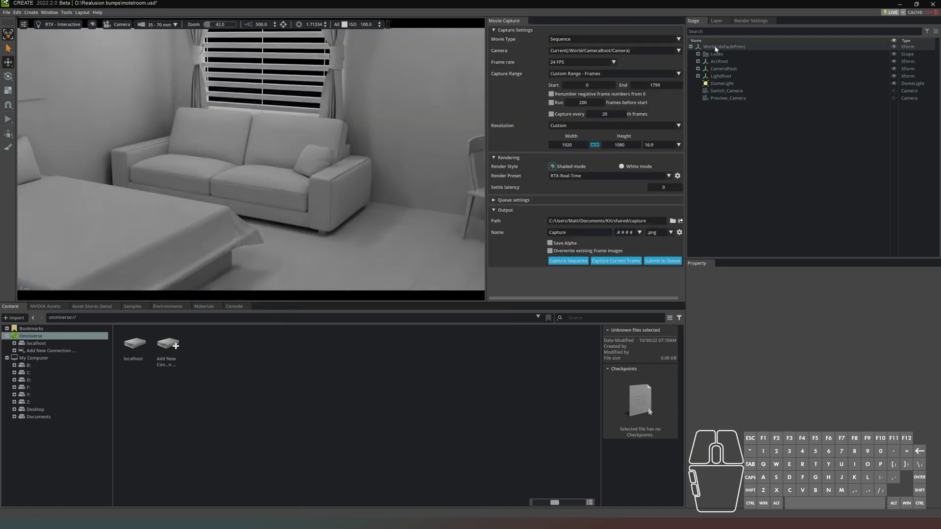
Set the renderer to Accurate (Iray) in the render settings
{"action": "left_click", "coordinate": [747, 21]}
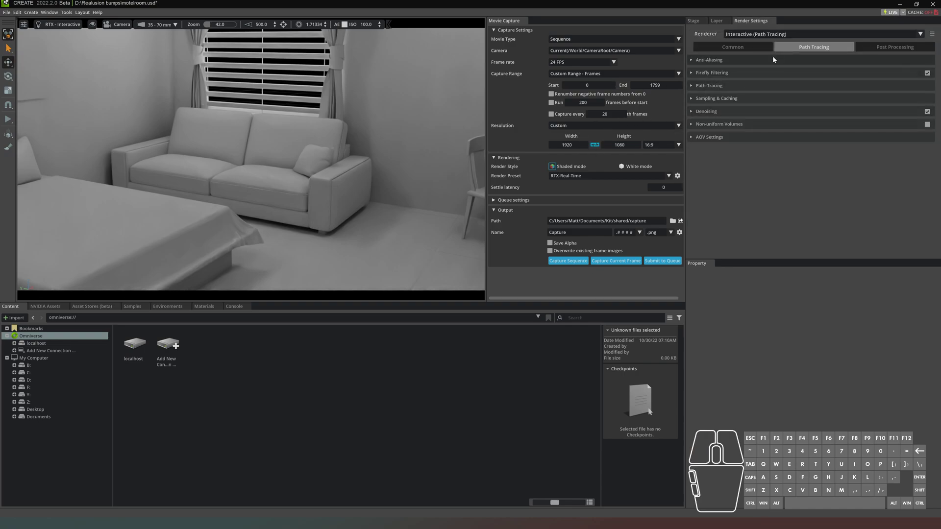
{"action": "left_click", "coordinate": [795, 35]}
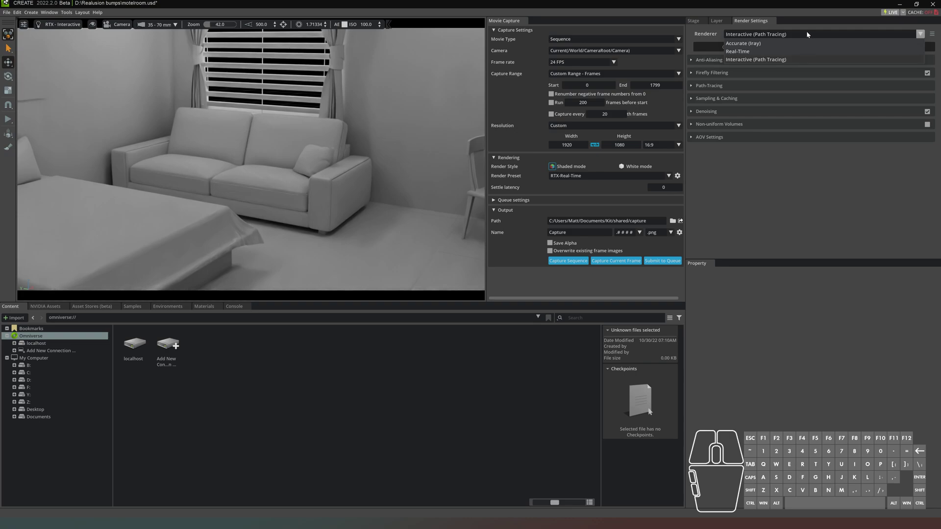
{"action": "left_click", "coordinate": [771, 43]}
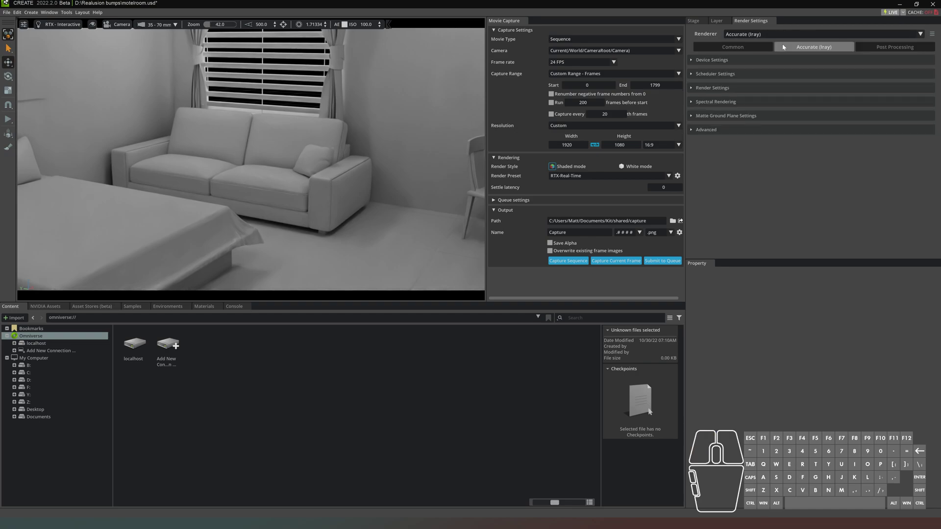
Check the Iray device settings and set the Scheduler Mode to Final Frame
{"action": "left_click", "coordinate": [691, 59]}
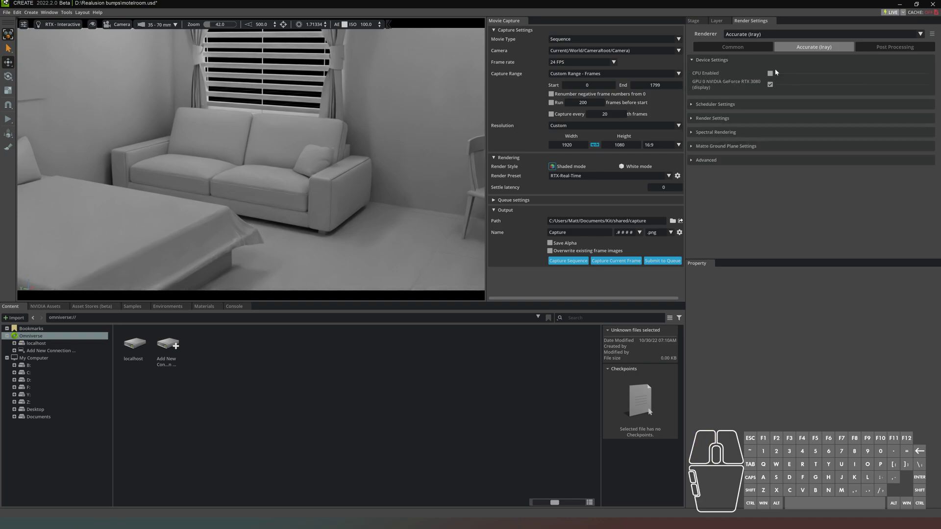
{"action": "left_click", "coordinate": [691, 61]}
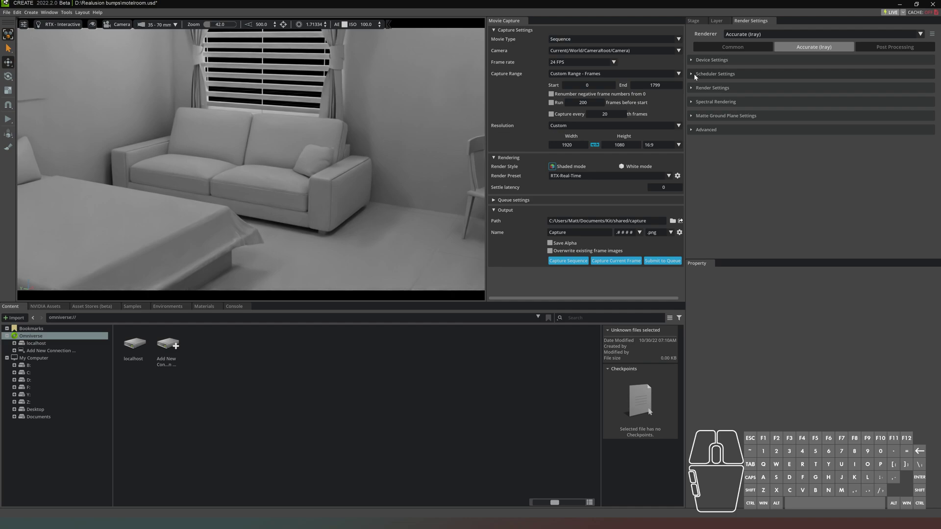
{"action": "left_click", "coordinate": [691, 74]}
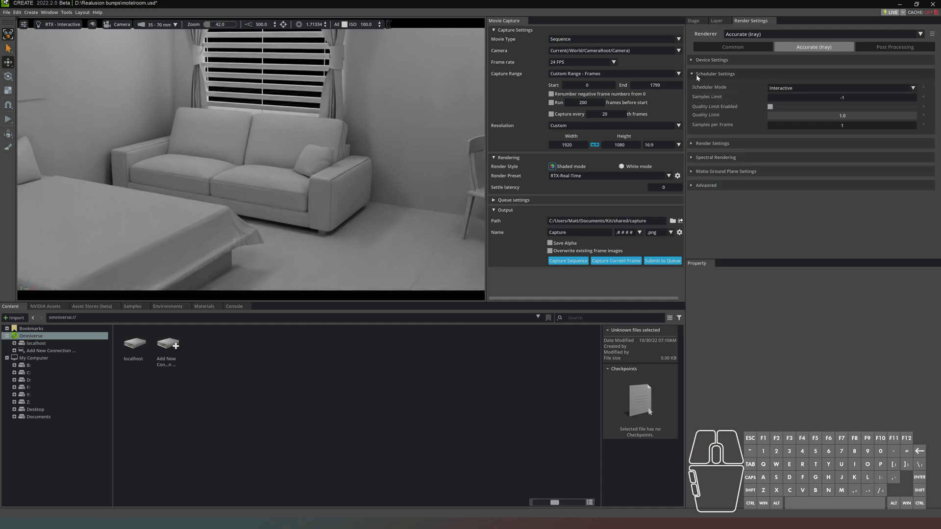
{"action": "left_click", "coordinate": [796, 89]}
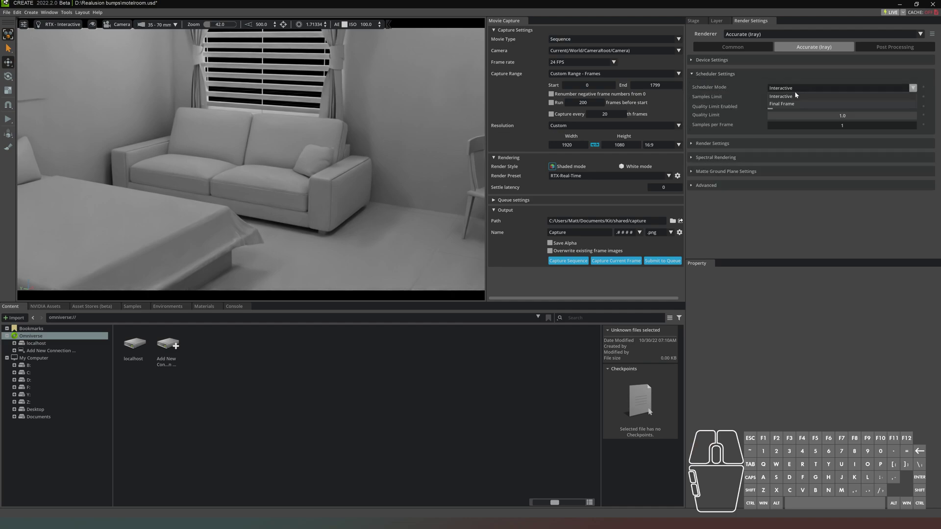
{"action": "left_click", "coordinate": [782, 103]}
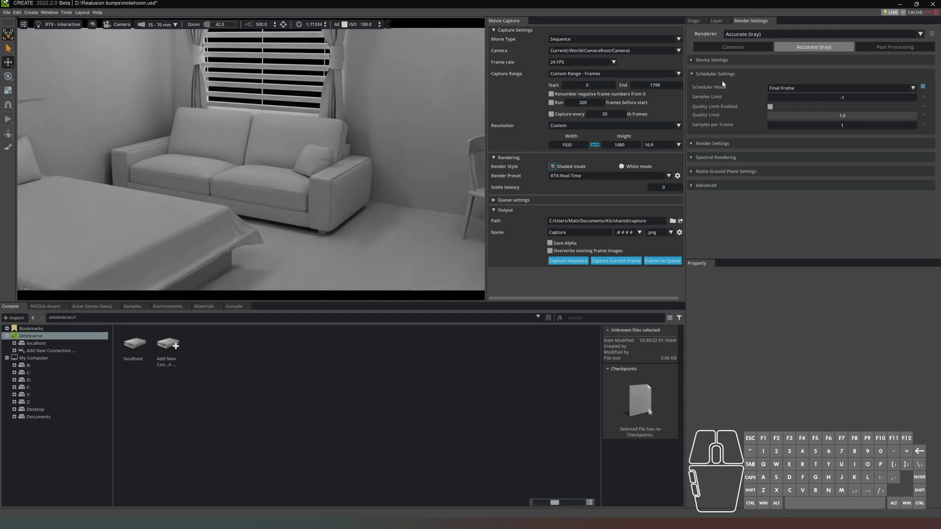
{"action": "left_click", "coordinate": [693, 74]}
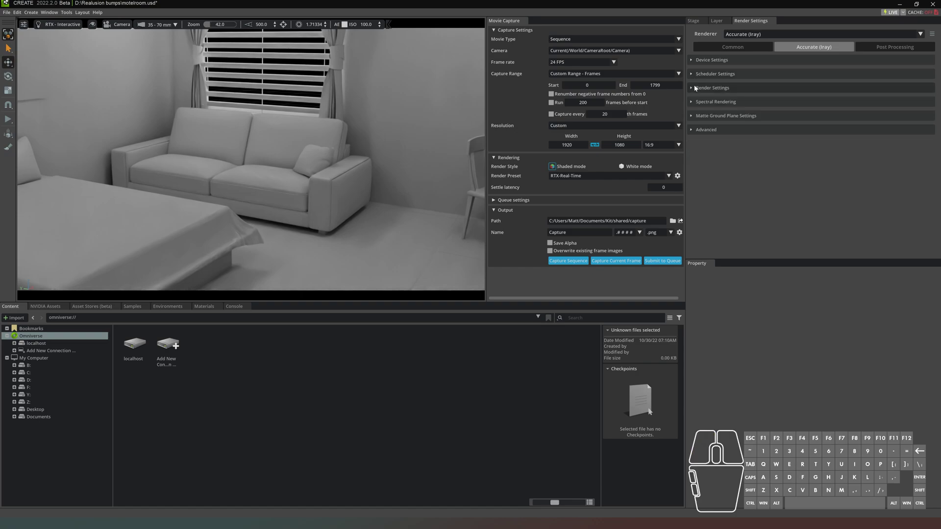
Toggle the Denoiser option in the Iray render settings
{"action": "left_click", "coordinate": [692, 88]}
{"action": "left_click", "coordinate": [770, 111]}
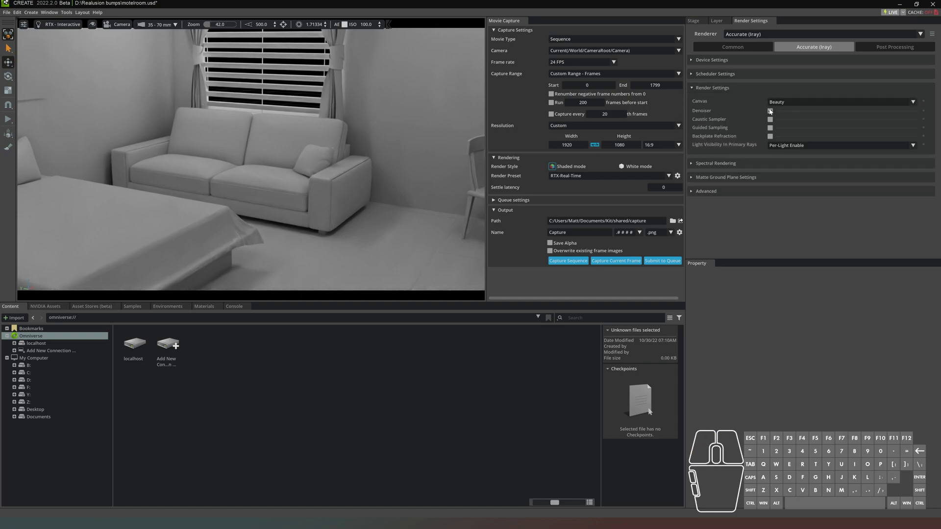
{"action": "left_click", "coordinate": [770, 111]}
{"action": "left_click", "coordinate": [694, 89]}
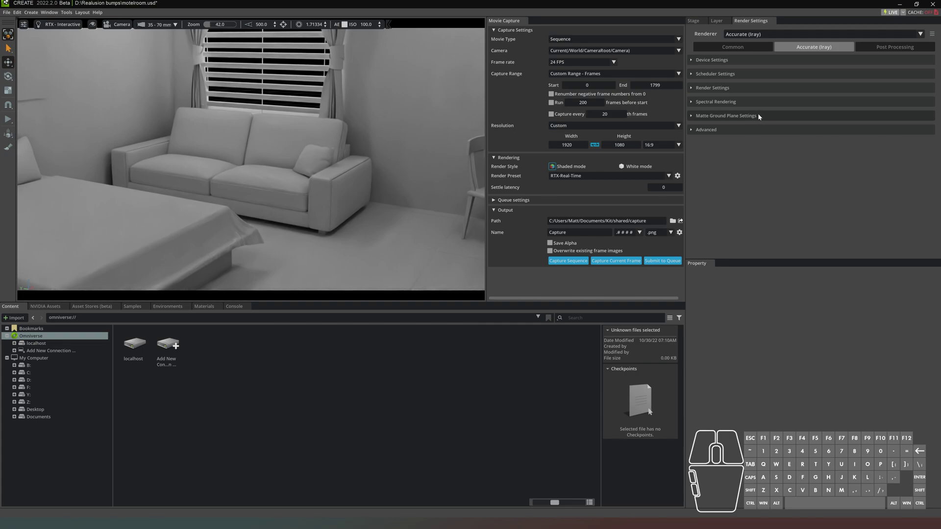
Turn off Matte Object in the post-processing settings and return to the Iray settings
{"action": "left_click", "coordinate": [874, 49]}
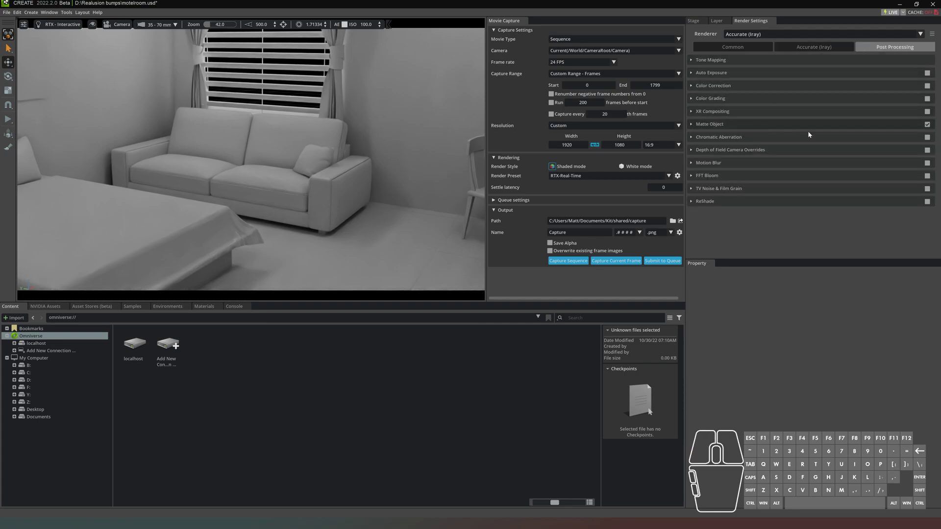
{"action": "left_click", "coordinate": [927, 124]}
{"action": "left_click", "coordinate": [833, 49]}
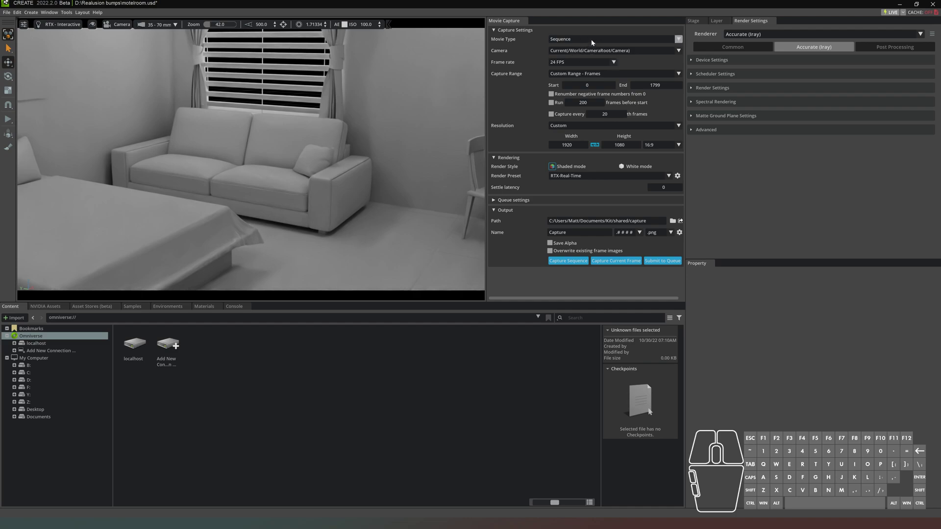
{"action": "left_click", "coordinate": [571, 41]}
{"action": "left_click", "coordinate": [581, 127]}
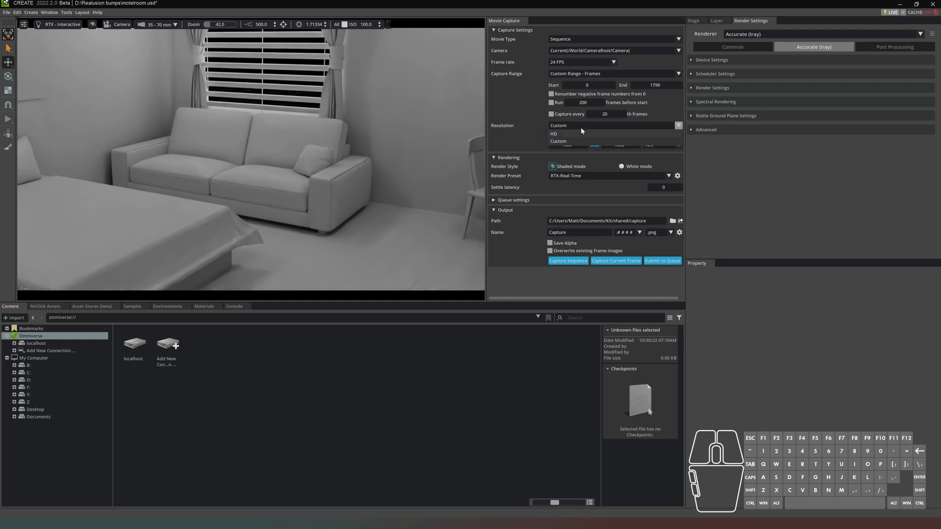
{"action": "left_click", "coordinate": [563, 126]}
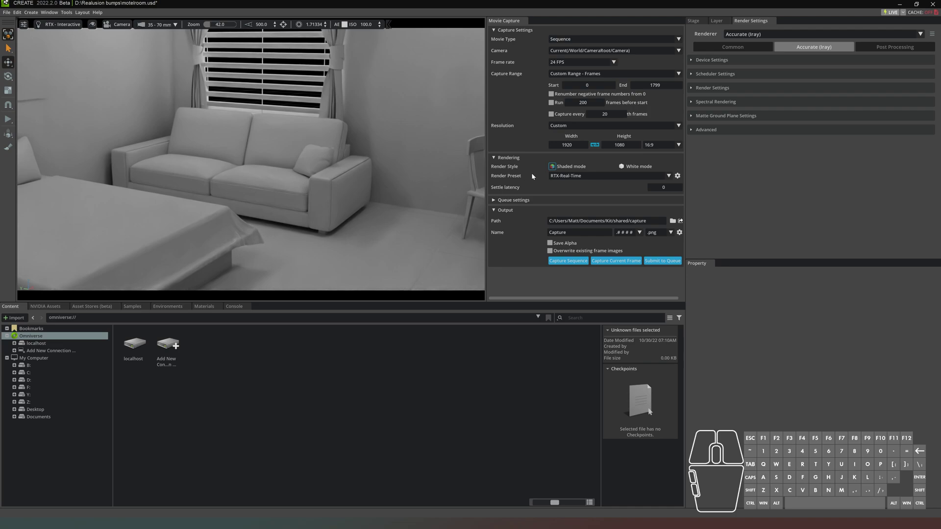
Set the capture's render preset to RTX-Accurate (Iray) and disable motion blur
{"action": "left_click", "coordinate": [651, 176]}
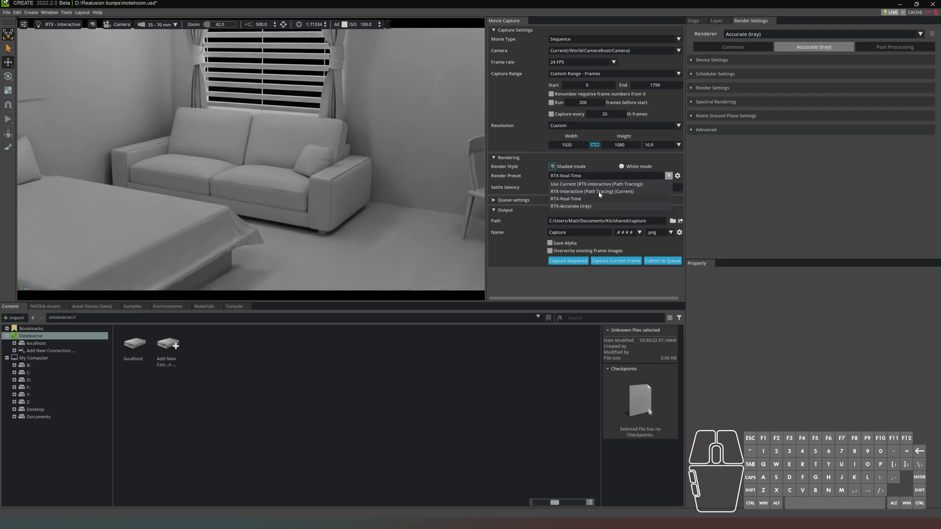
{"action": "left_click", "coordinate": [584, 207]}
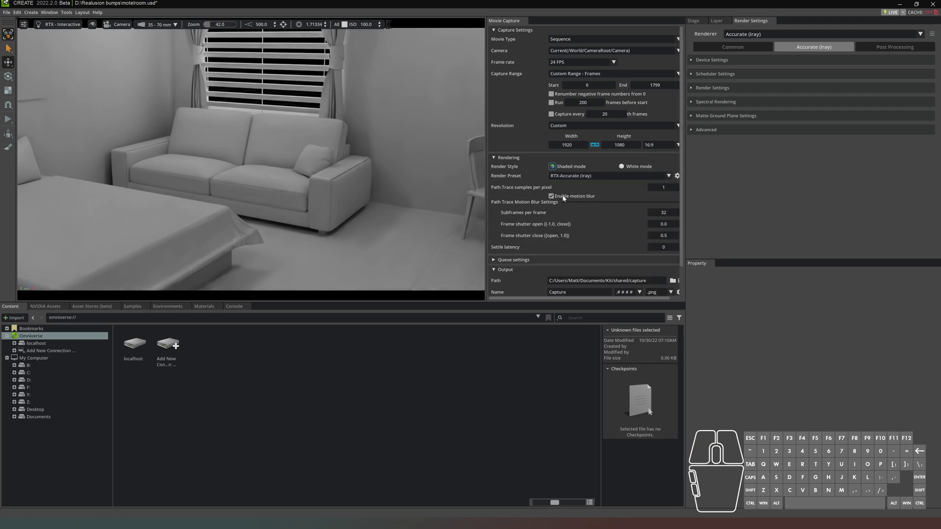
{"action": "left_click", "coordinate": [551, 196]}
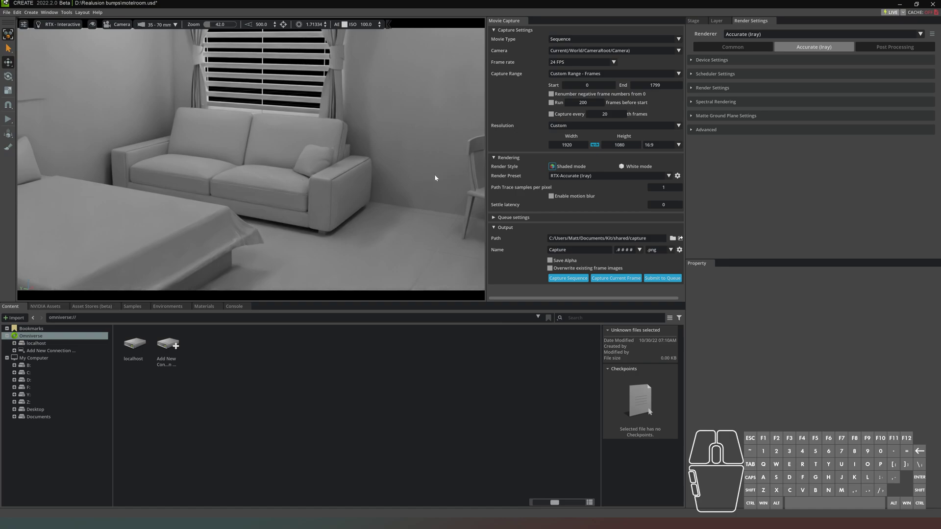
Set the path trace samples per pixel to 2500 and capture the current frame
{"action": "left_click", "coordinate": [668, 189]}
{"action": "type", "text": "2500"}
{"action": "left_click", "coordinate": [707, 194]}
{"action": "left_click", "coordinate": [610, 278]}
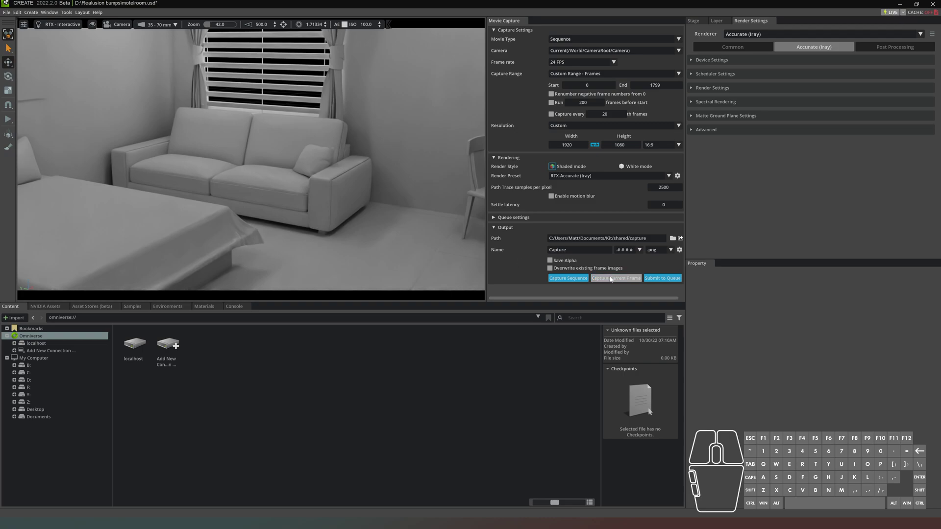